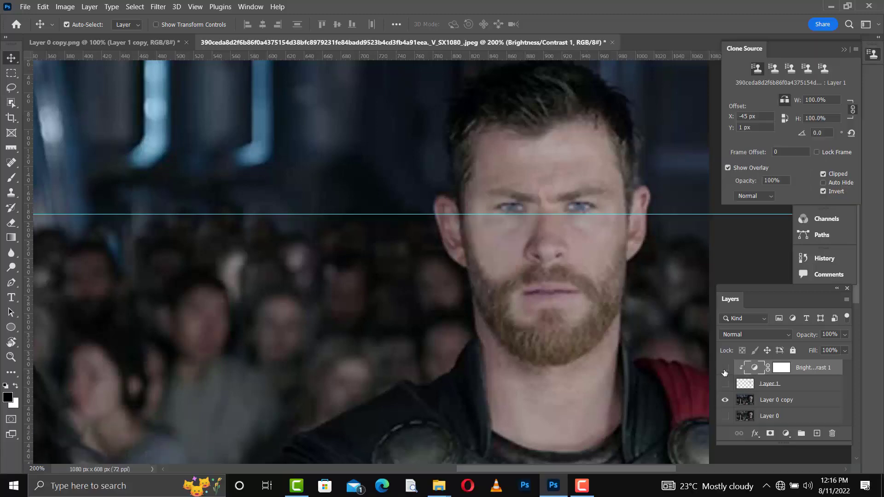
# Toggle the visibility of the Brightness/Contrast adjustment and Layer 1 to compare the face with and without the retouch.
pyautogui.click(725, 368)
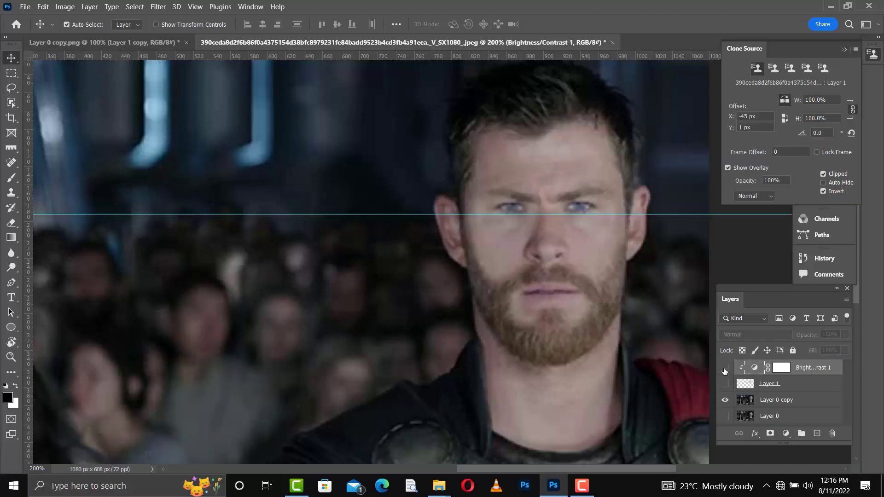
pyautogui.click(725, 368)
pyautogui.click(725, 384)
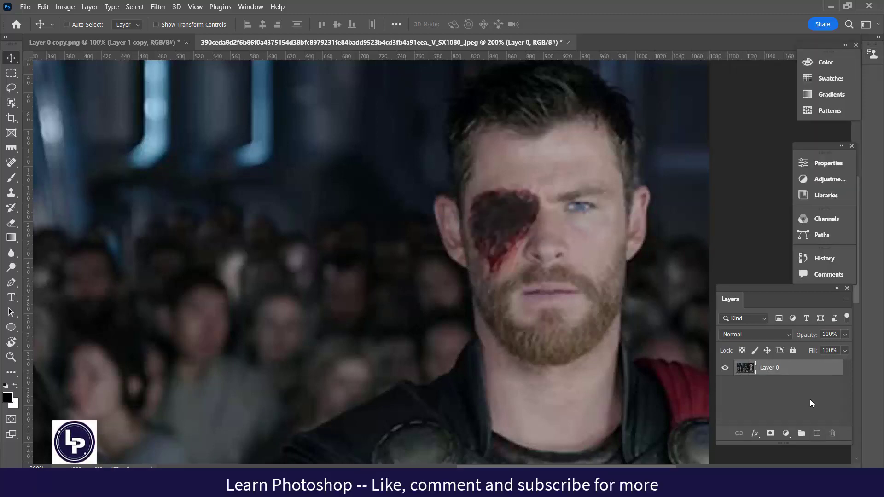
# Duplicate Layer 0 and add a new empty layer above the copy.
pyautogui.hotkey('ctrl', 'j')
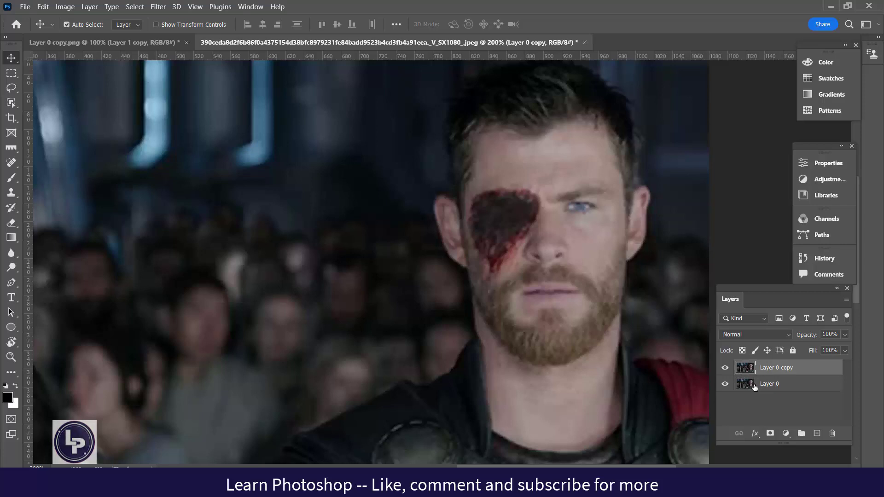
pyautogui.click(816, 434)
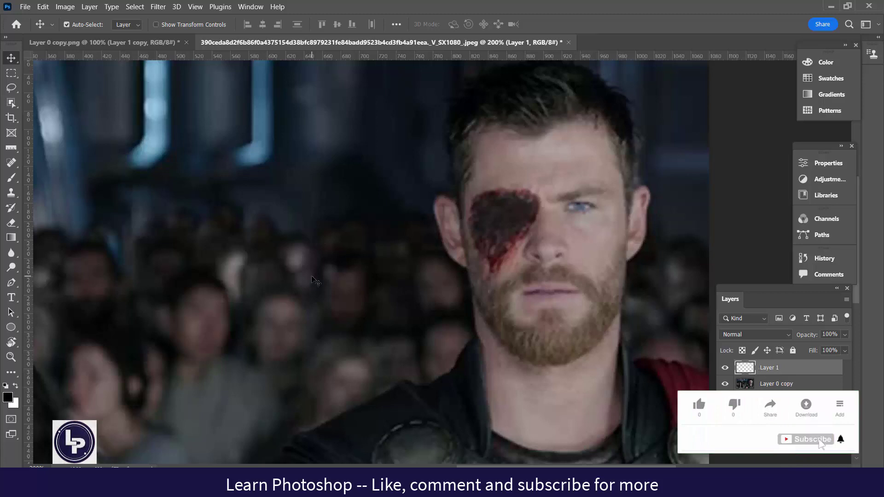
# Activate the Clone Stamp tool and set it to sample from Current & Below.
pyautogui.click(21, 196)
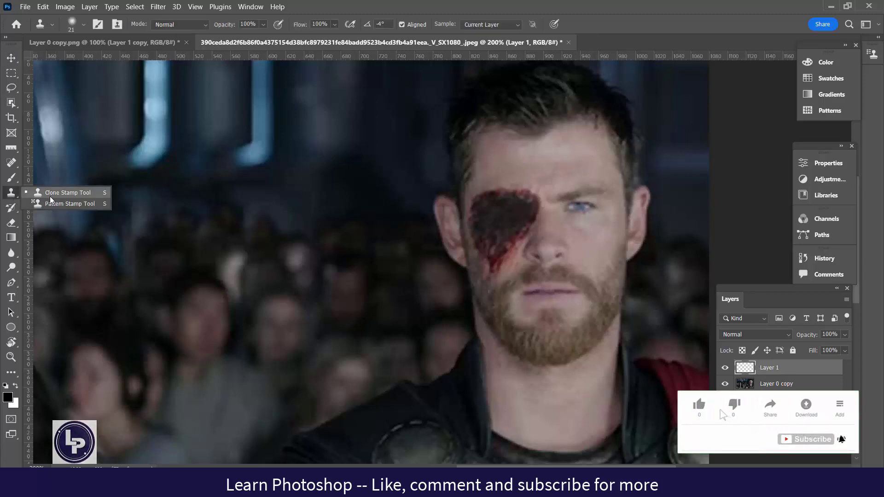
pyautogui.click(65, 193)
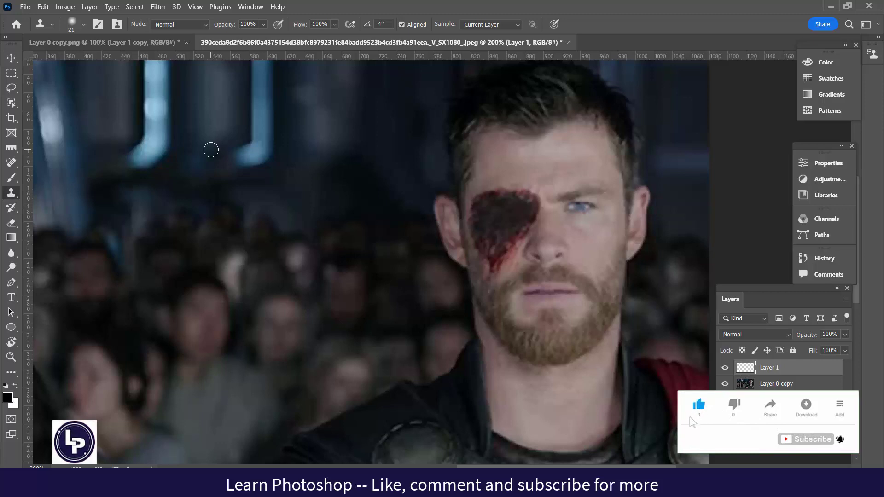
pyautogui.click(518, 27)
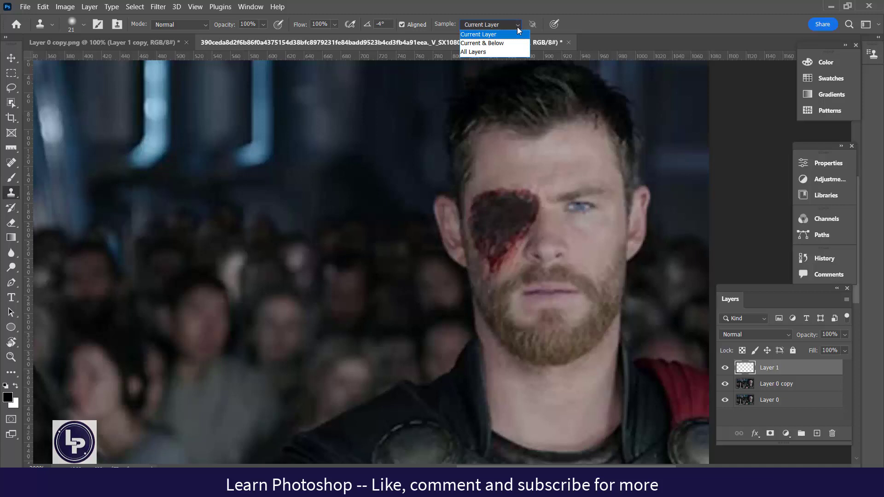
pyautogui.click(491, 45)
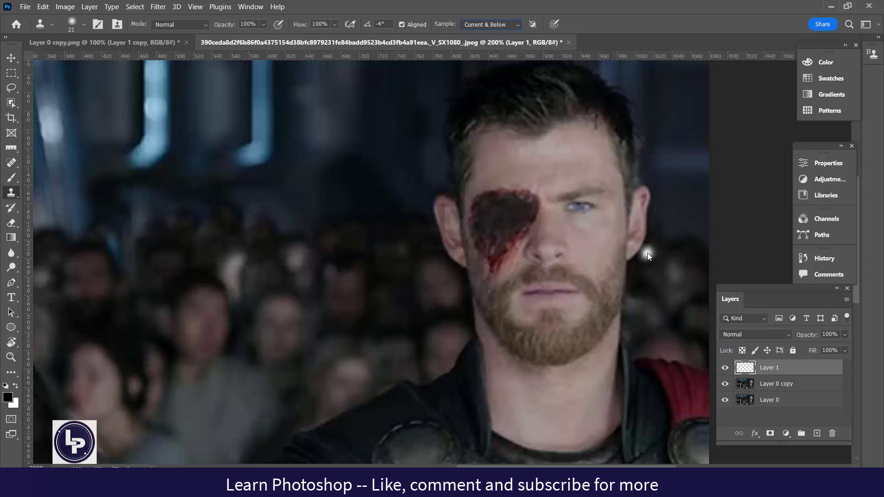
# Hide the original Layer 0 and show the Clone Source settings.
pyautogui.click(726, 401)
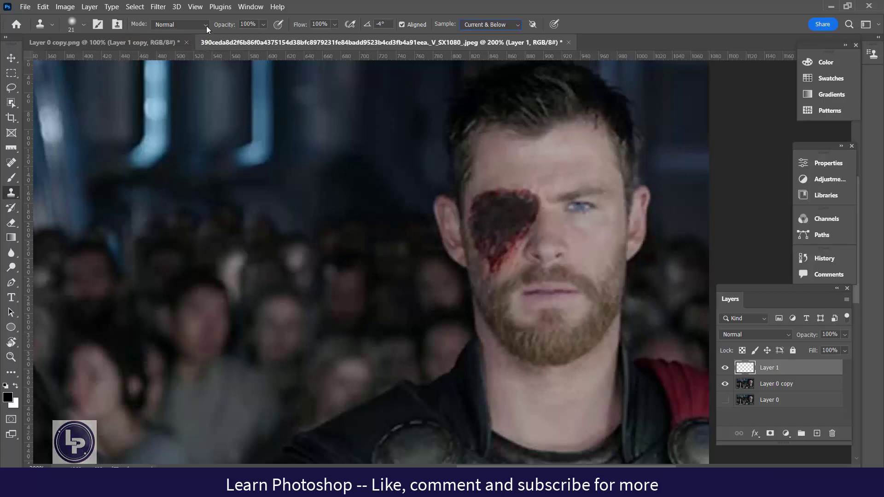
pyautogui.click(249, 10)
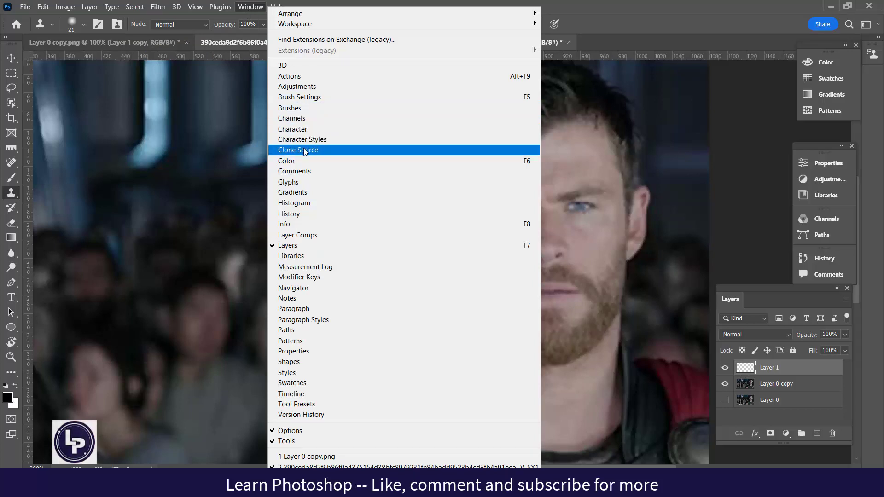
pyautogui.click(305, 151)
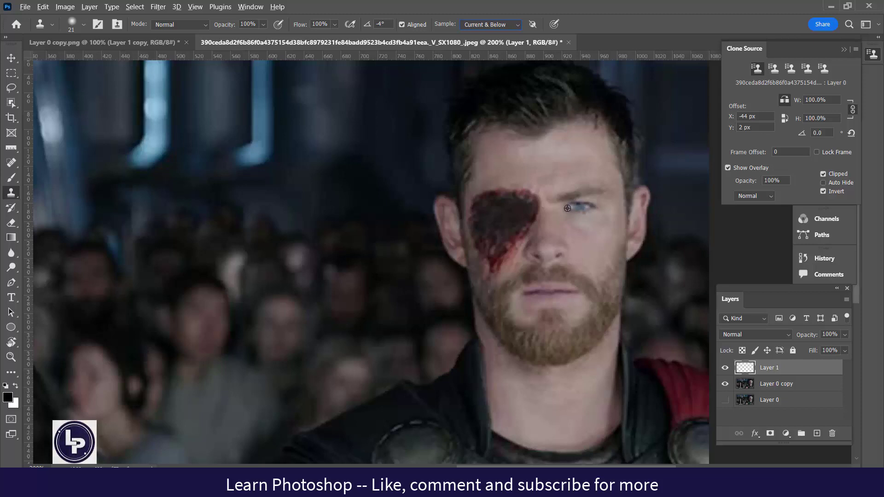
# Sample the inner corner of the intact eye as the clone source and place a horizontal guide across the face at eye level.
pyautogui.keyDown('alt'); pyautogui.click(567, 209); pyautogui.keyUp('alt')
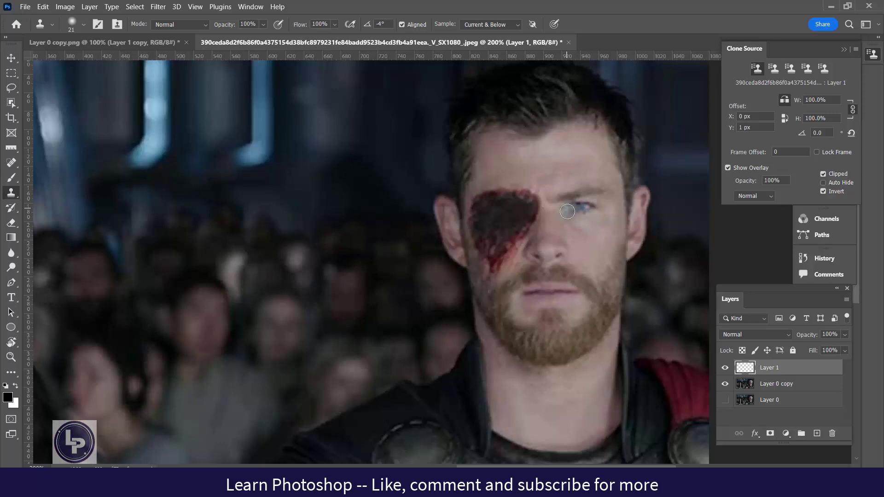
pyautogui.click(565, 209)
pyautogui.click(565, 209)
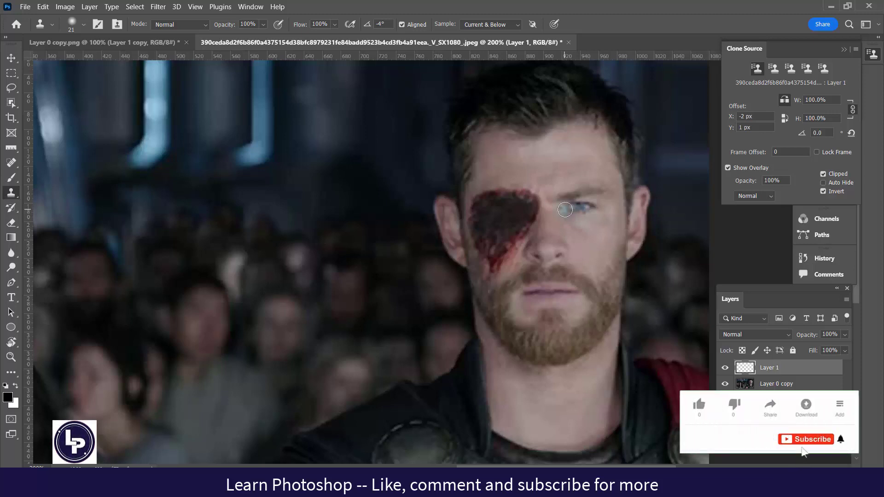
pyautogui.click(535, 211)
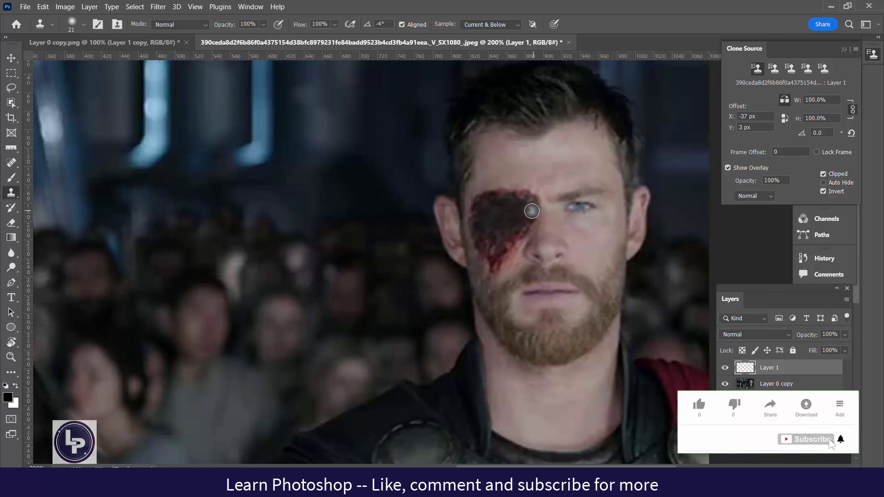
pyautogui.click(542, 211)
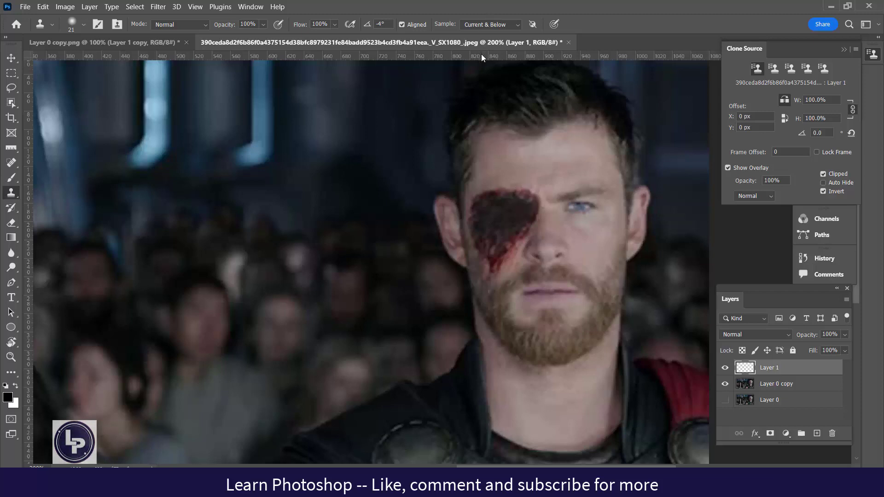
pyautogui.moveTo(481, 54); pyautogui.dragTo(504, 214)
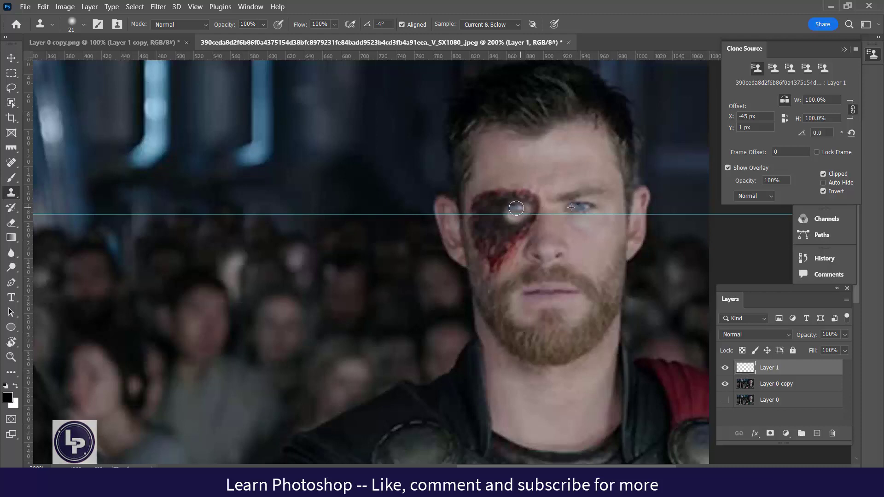
# Clone the intact eye over the wound on Layer 1 at an offset of about -45 px by 1 px, then toggle the layer to compare.
pyautogui.moveTo(504, 210)
pyautogui.mouseDown()
pyautogui.moveTo(533, 196)
pyautogui.moveTo(518, 196)
pyautogui.moveTo(532, 203)
pyautogui.moveTo(525, 225)
pyautogui.moveTo(532, 203)
pyautogui.moveTo(517, 193)
pyautogui.moveTo(485, 193)
pyautogui.moveTo(479, 204)
pyautogui.moveTo(519, 230)
pyautogui.moveTo(515, 244)
pyautogui.moveTo(477, 216)
pyautogui.moveTo(502, 251)
pyautogui.moveTo(494, 259)
pyautogui.moveTo(481, 248)
pyautogui.moveTo(498, 271)
pyautogui.moveTo(481, 225)
pyautogui.mouseUp()
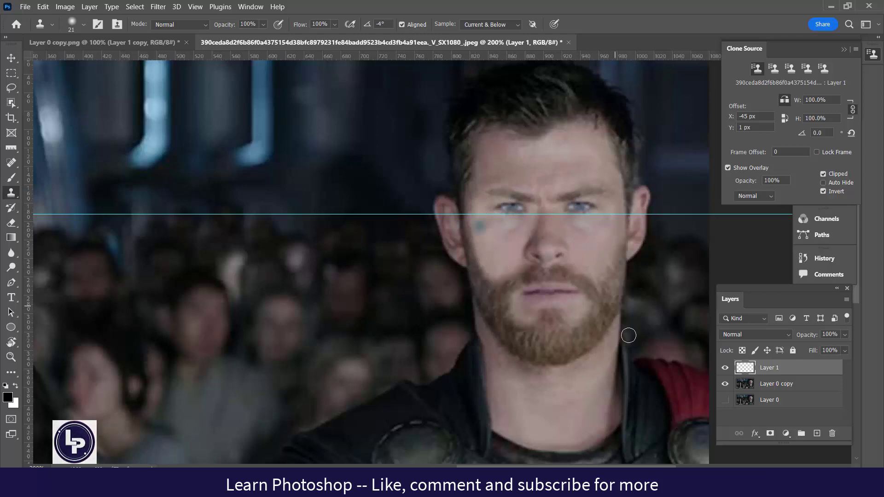
pyautogui.click(724, 369)
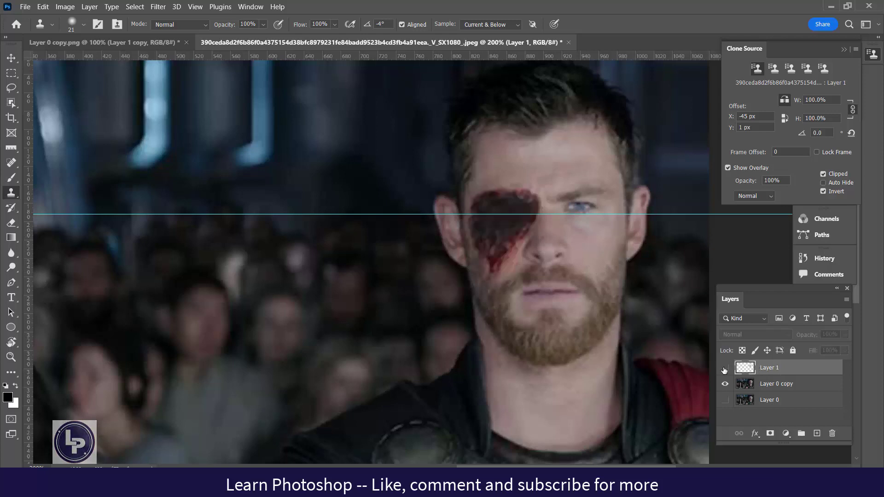
pyautogui.click(724, 368)
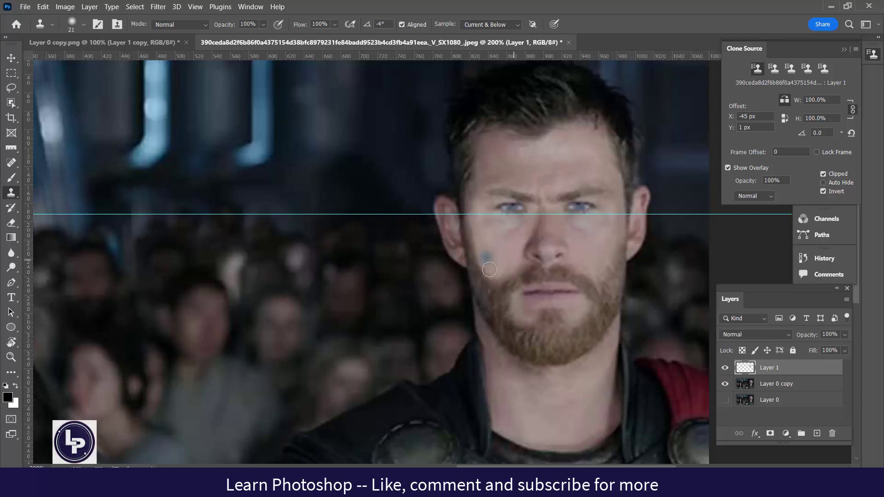
# Add a Brightness/Contrast adjustment layer above Layer 1 and clip it to that layer.
pyautogui.press('v')
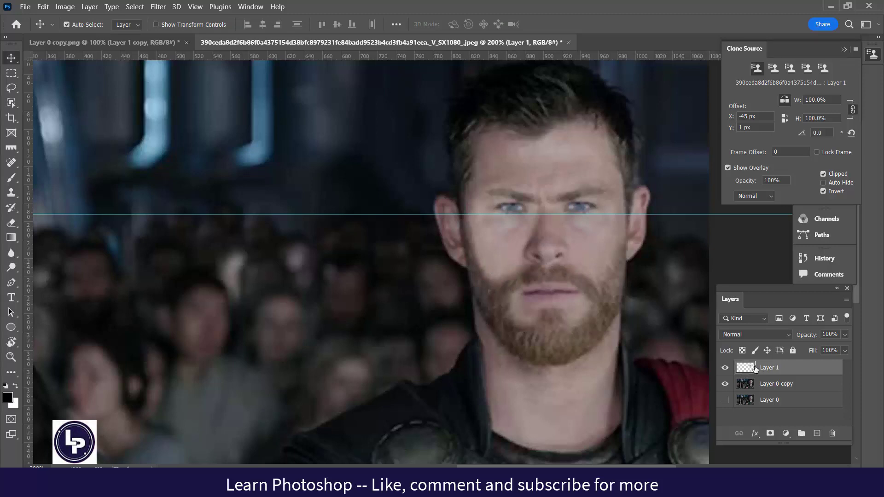
pyautogui.click(786, 434)
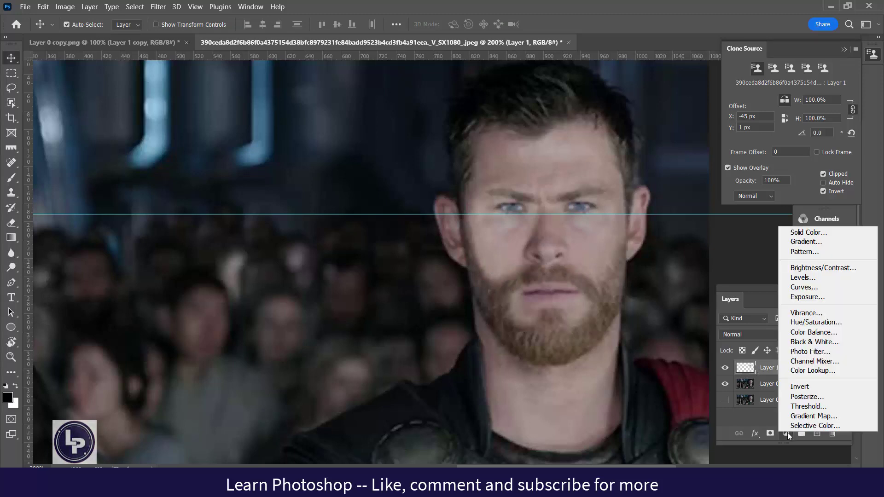
pyautogui.click(804, 267)
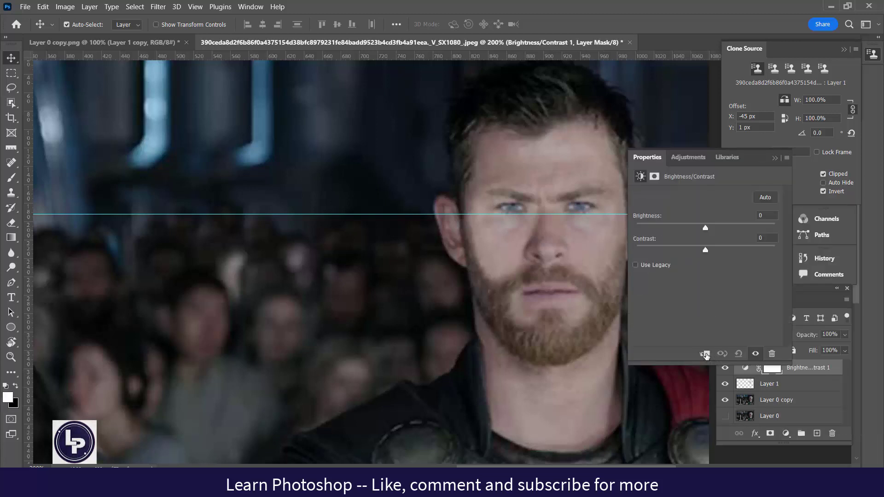
pyautogui.click(705, 354)
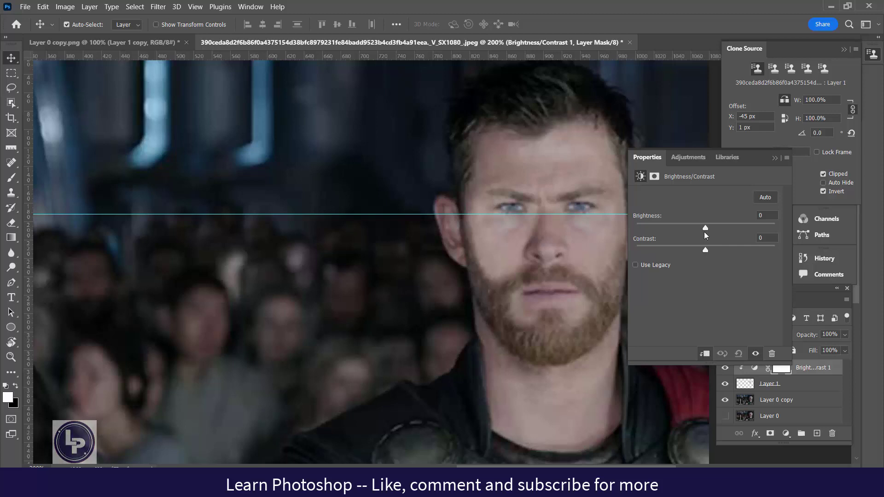
# Set the adjustment's brightness to -32 and toggle its visibility to compare the skin tones.
pyautogui.moveTo(705, 225); pyautogui.dragTo(691, 233)
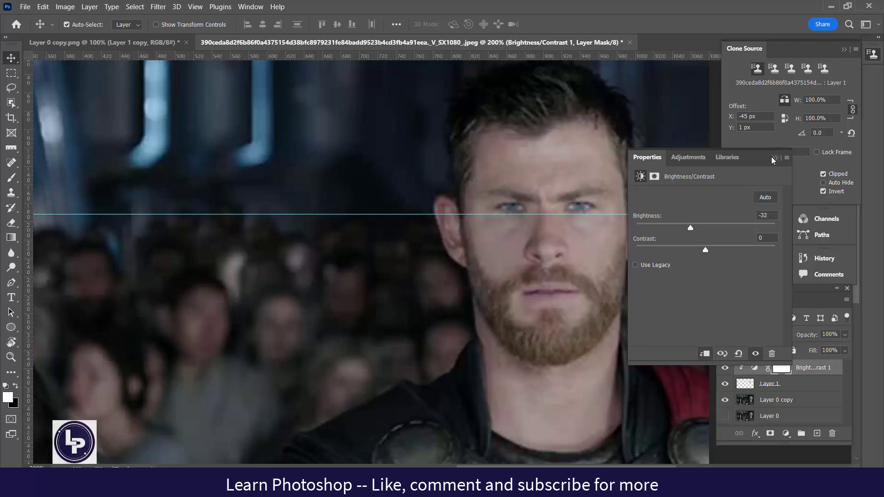
pyautogui.click(775, 158)
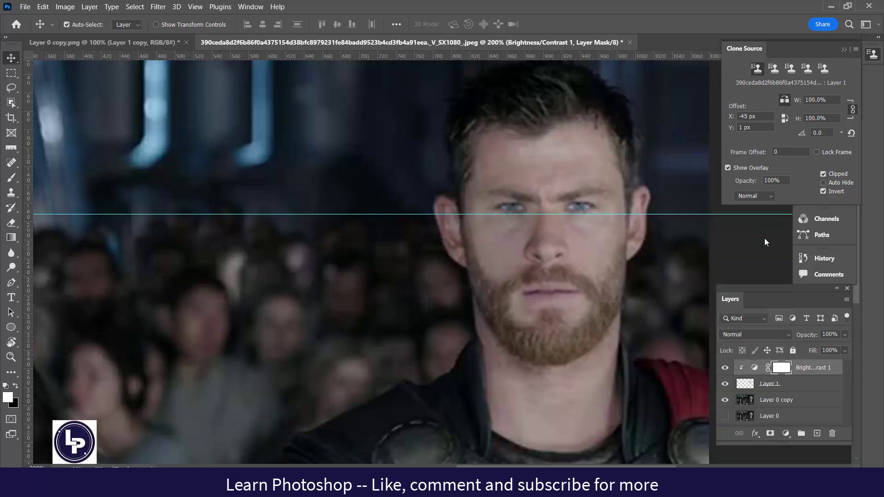
pyautogui.click(728, 368)
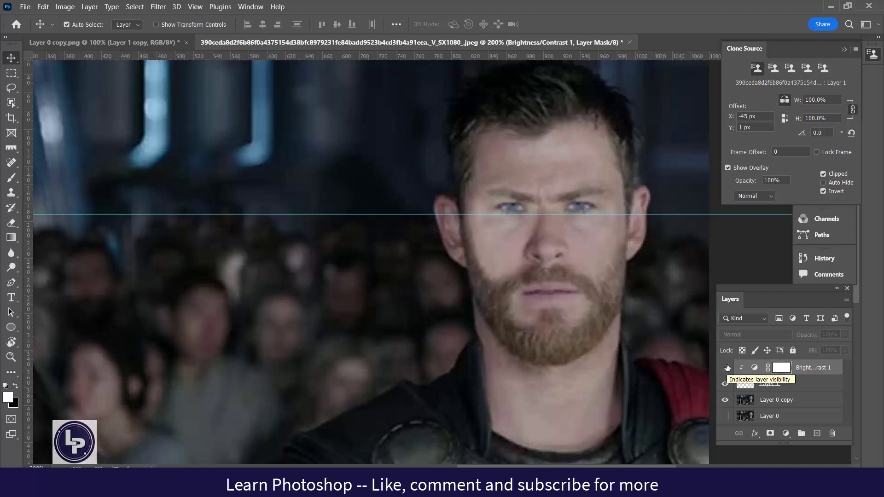
pyautogui.click(726, 367)
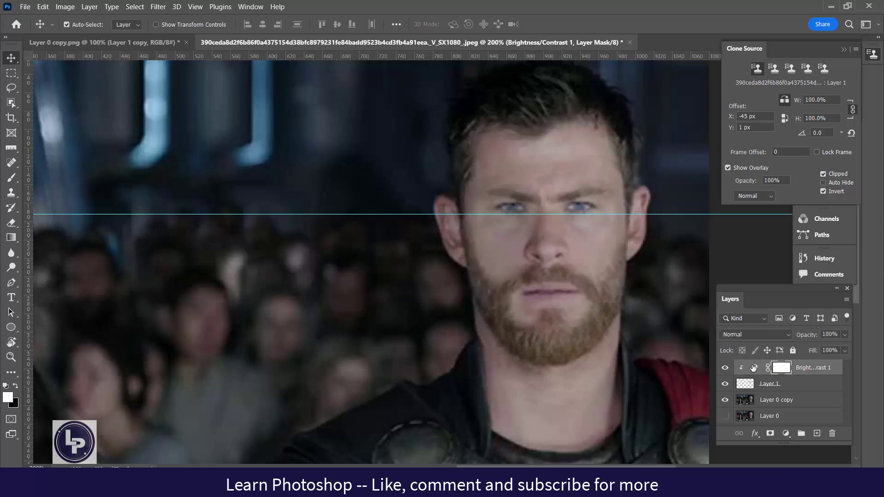
# Set the Brightness/Contrast adjustment's brightness to -20 and toggle Layer 1's visibility to compare with the unretouched face.
pyautogui.doubleClick(754, 368)
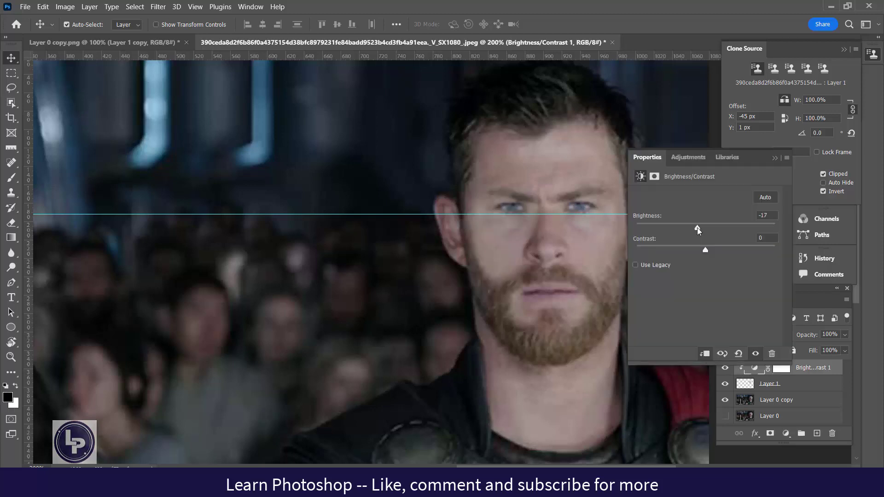
pyautogui.moveTo(698, 227); pyautogui.dragTo(696, 228)
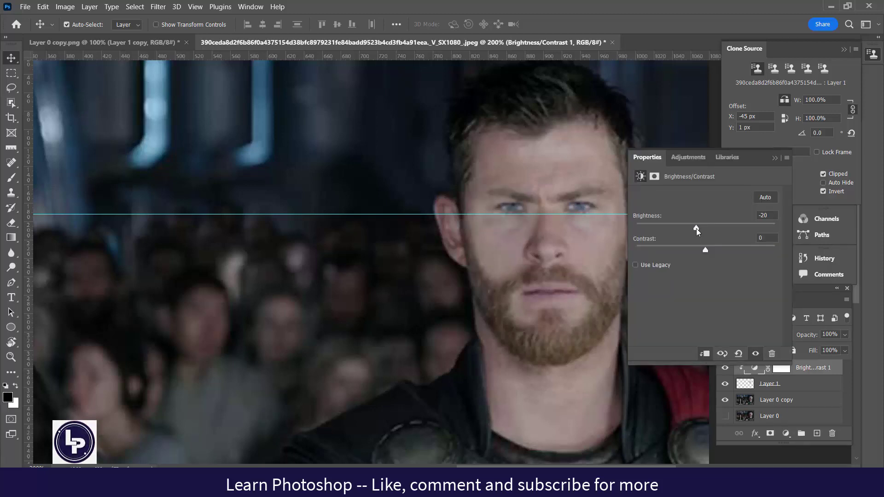
pyautogui.click(775, 158)
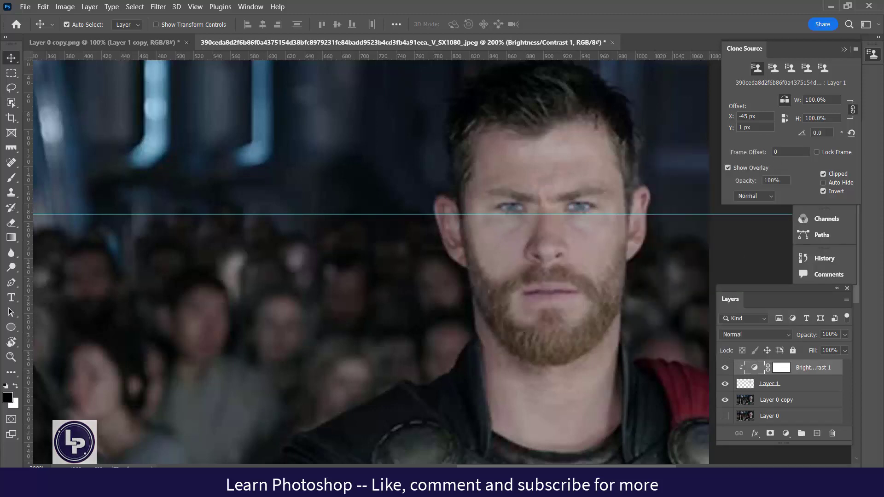
pyautogui.moveTo(725, 384)
pyautogui.mouseDown()
pyautogui.moveTo(725, 371)
pyautogui.moveTo(725, 385)
pyautogui.mouseUp()
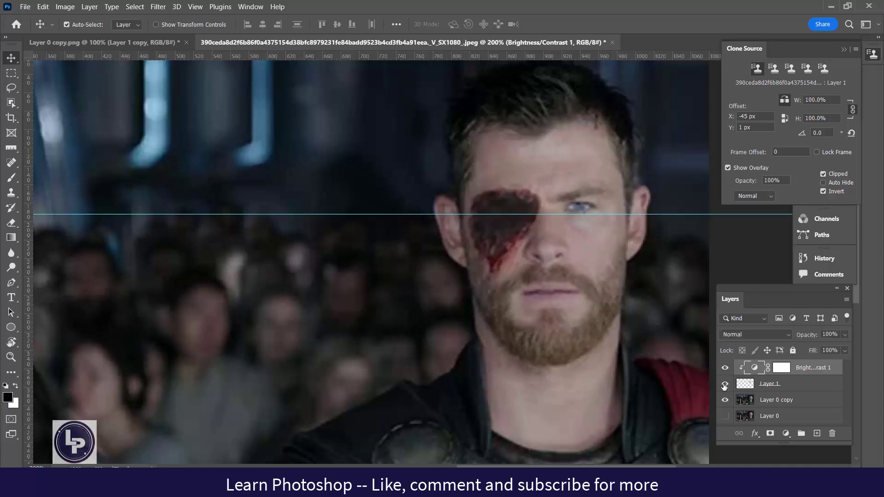